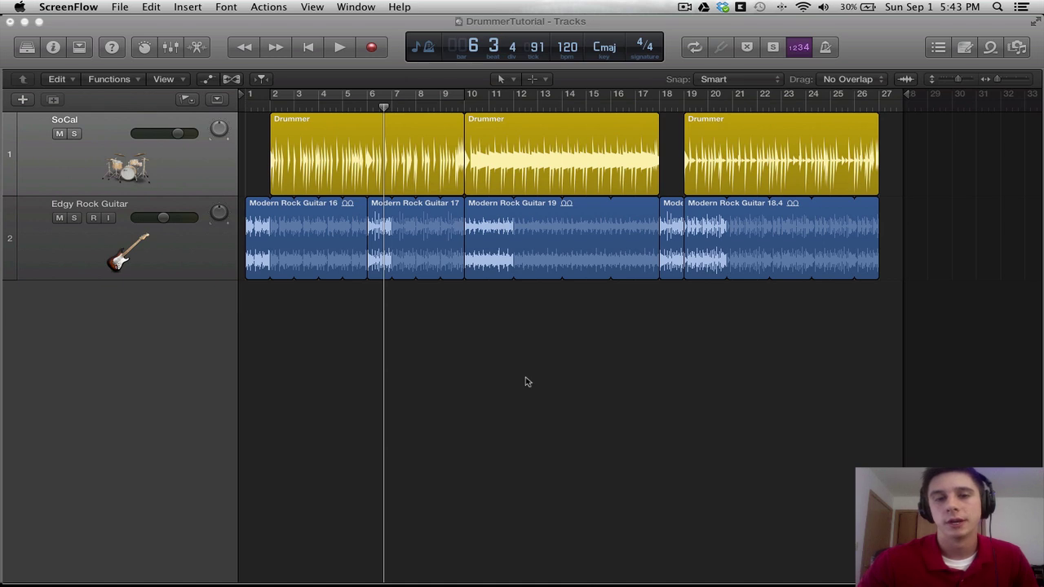
# - Open the bounce settings from the menu bar, then close them without bouncing
pyautogui.click(470, 298)
pyautogui.click(73, 7)
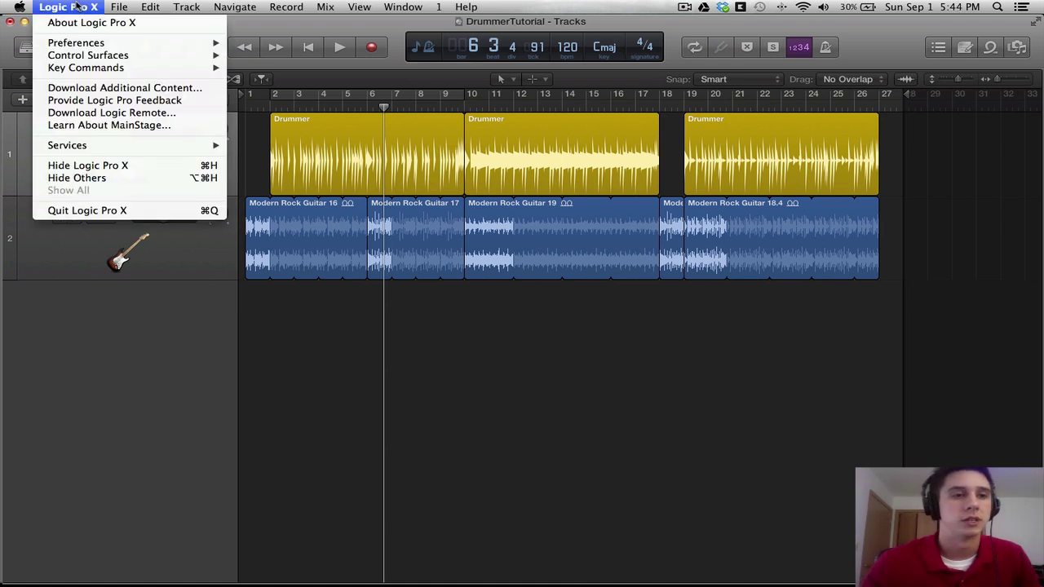
pyautogui.moveTo(119, 7)
pyautogui.moveTo(146, 298)
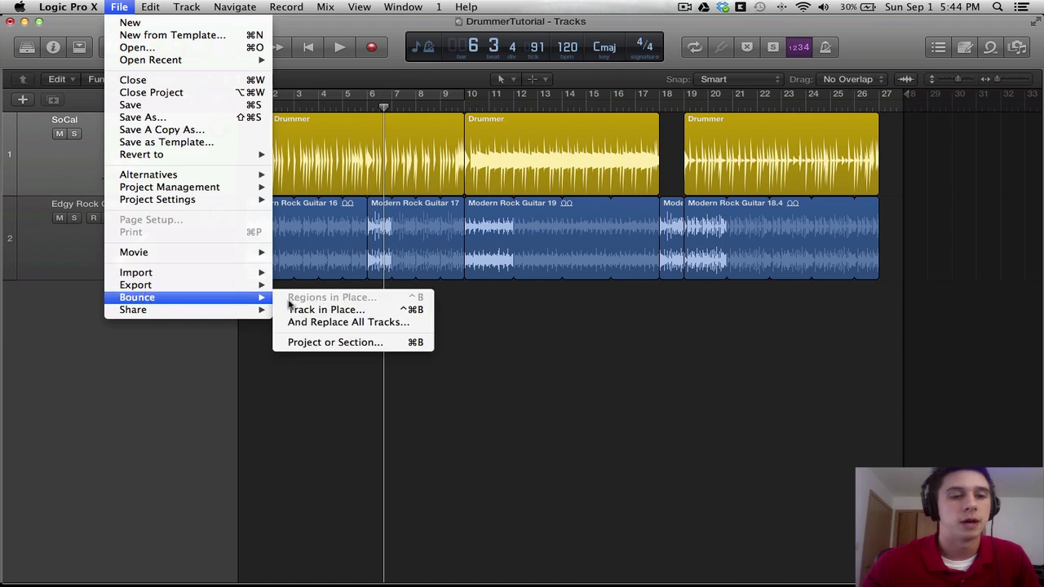
pyautogui.click(332, 343)
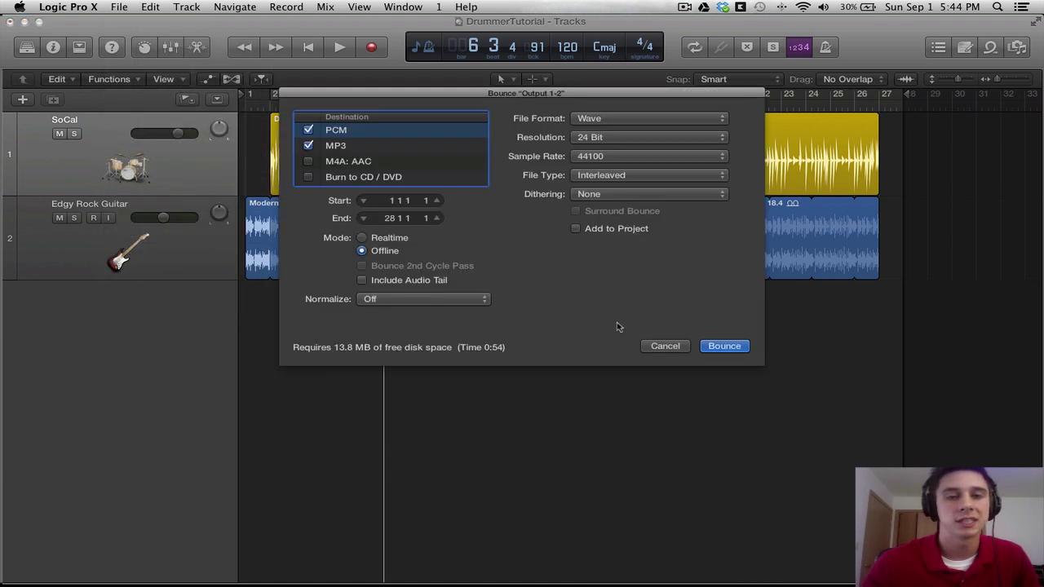
pyautogui.moveTo(532, 97); pyautogui.dragTo(527, 103)
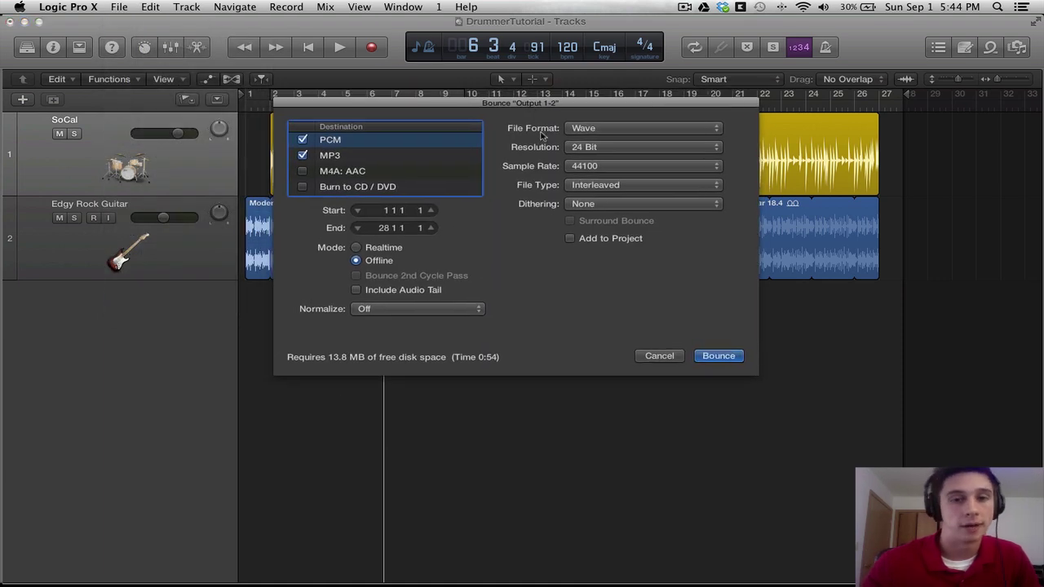
pyautogui.click(650, 354)
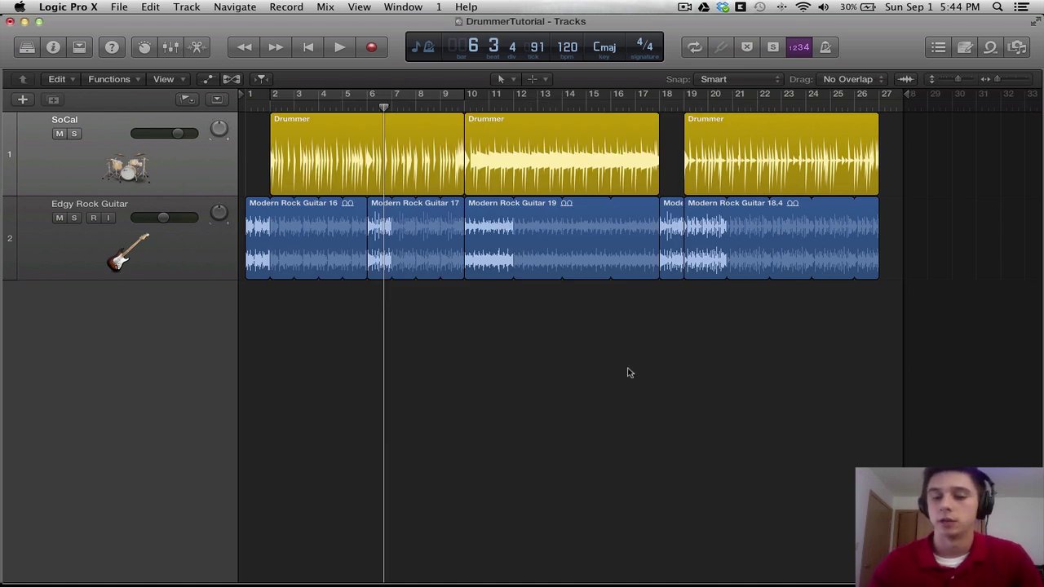
# - Reopen Bounce with Cmd+B and view the MP3 and M4A: AAC settings panels
pyautogui.press('super+b')
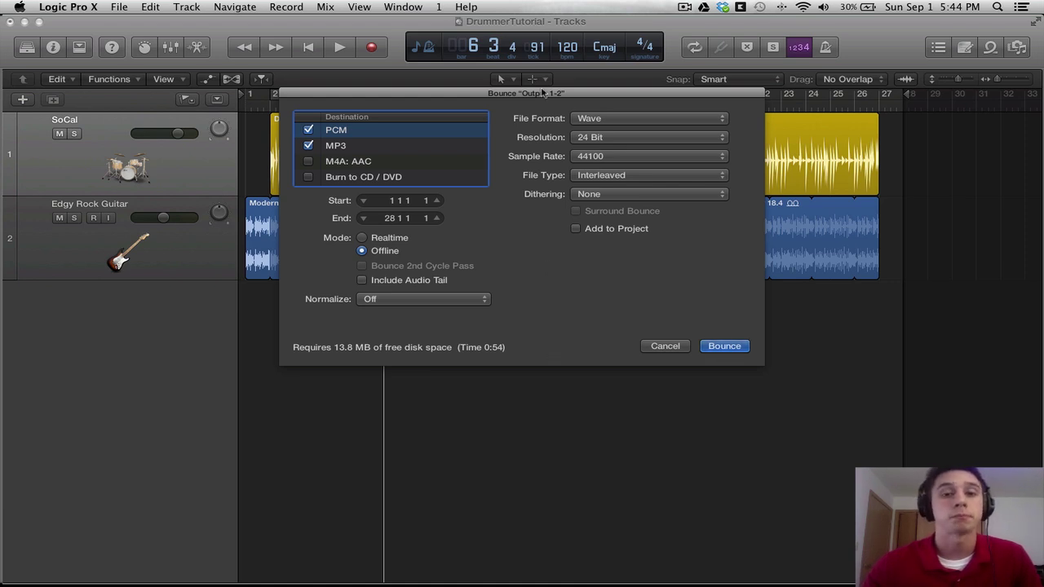
pyautogui.moveTo(541, 93); pyautogui.dragTo(542, 91)
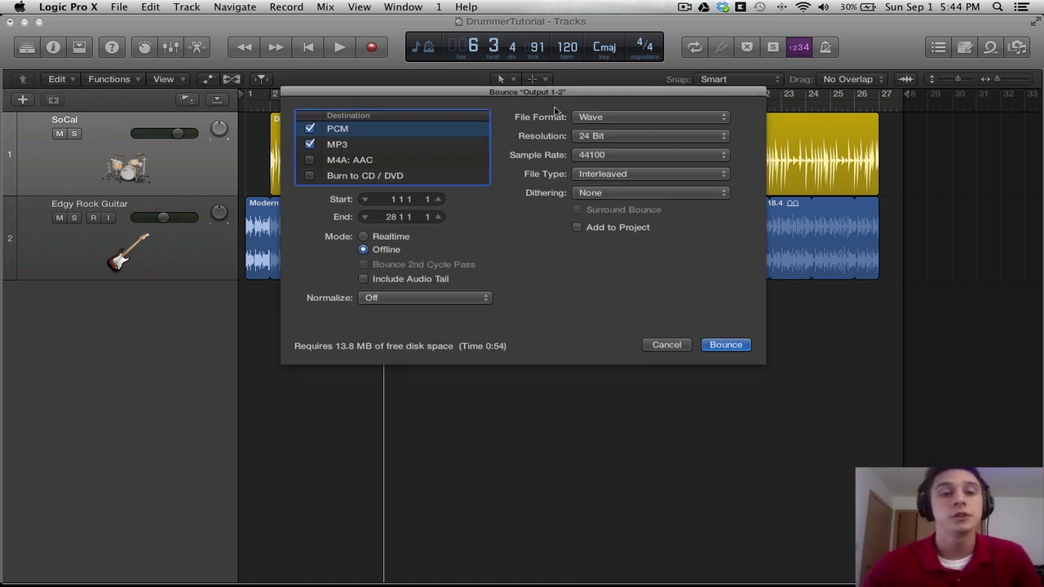
pyautogui.click(365, 145)
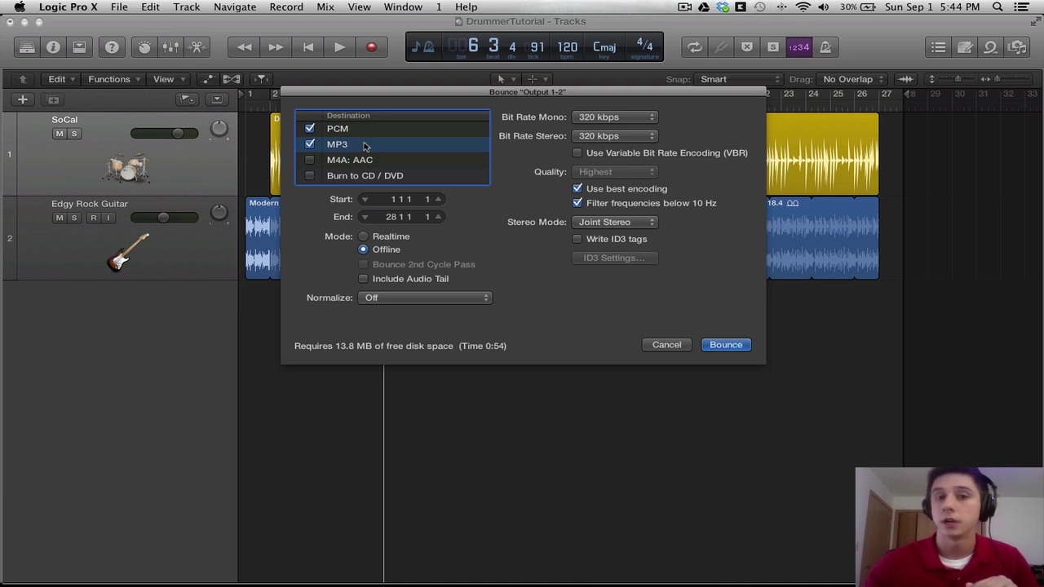
pyautogui.click(373, 163)
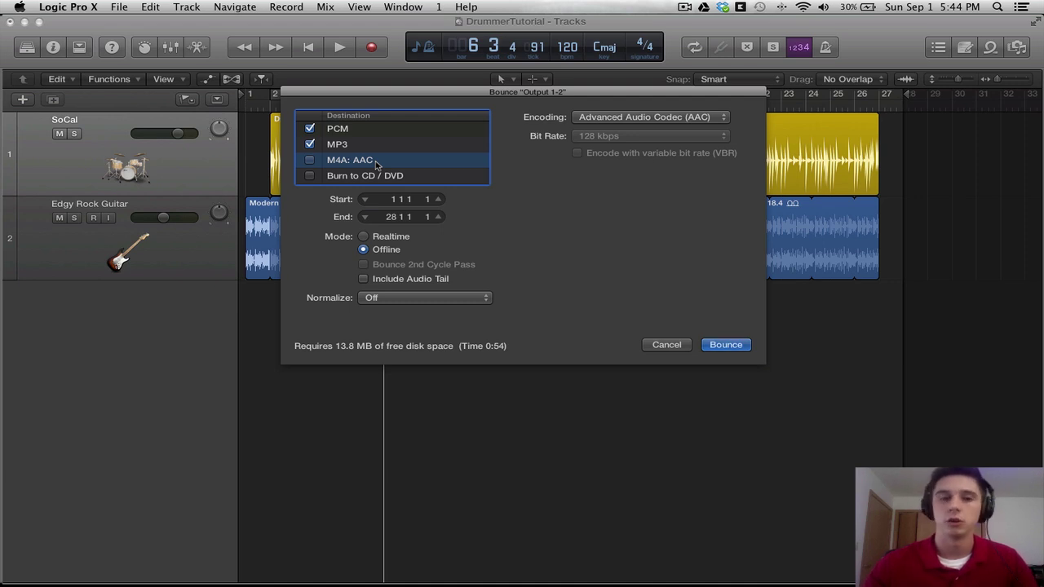
# - Flip between the CD / DVD, AAC and MP3 panels, finishing on the PCM Wave settings
pyautogui.click(383, 175)
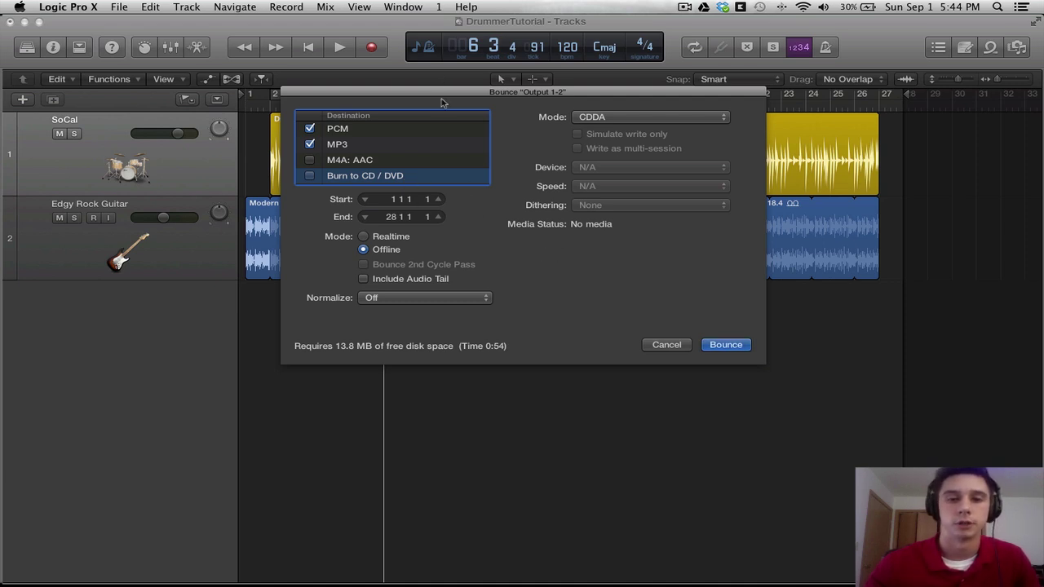
pyautogui.click(409, 161)
pyautogui.click(412, 177)
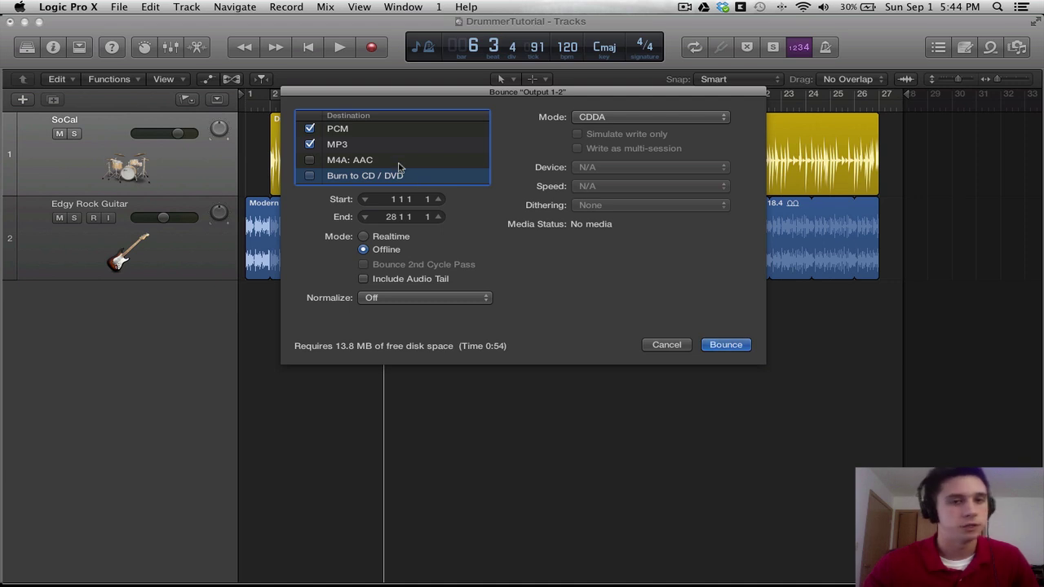
pyautogui.click(399, 163)
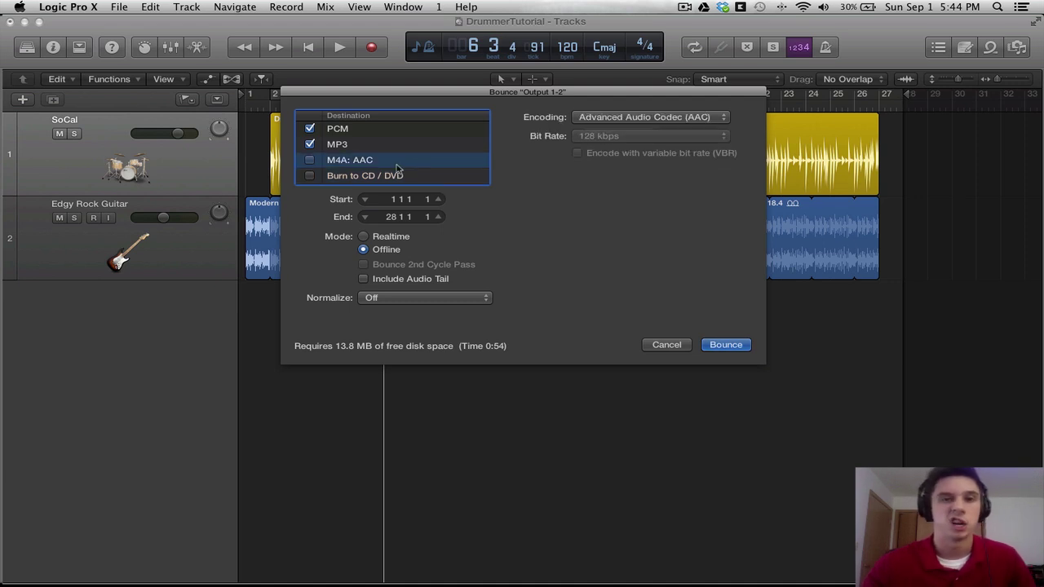
pyautogui.click(400, 147)
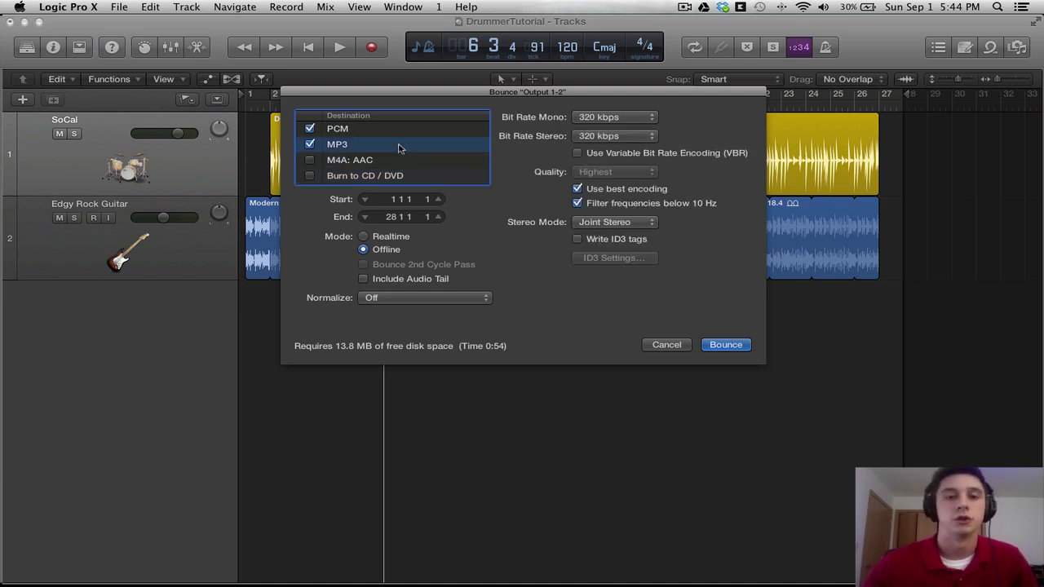
pyautogui.click(398, 130)
pyautogui.click(398, 144)
pyautogui.click(401, 132)
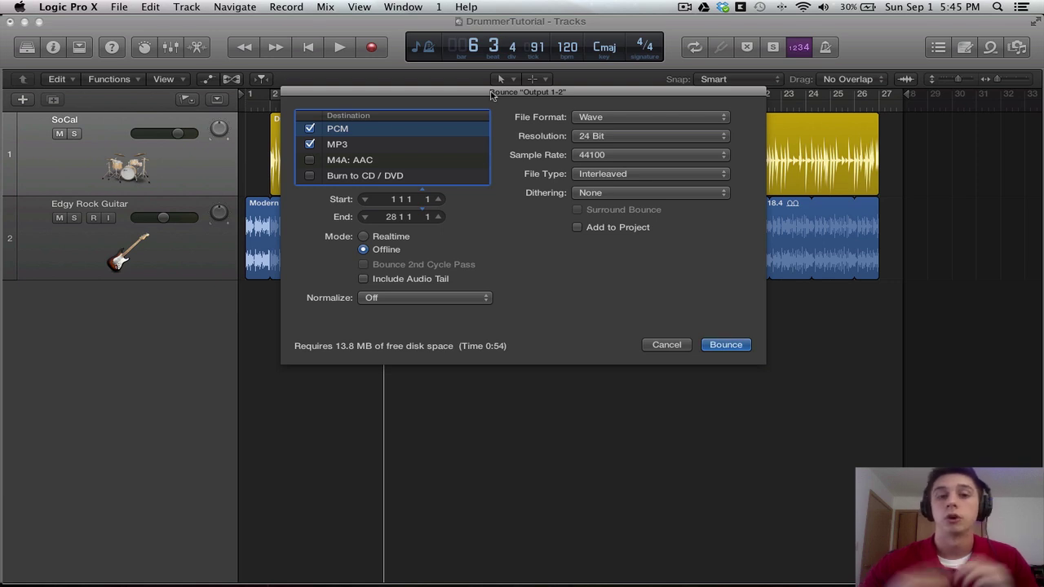
# - Drag the Bounce window down to uncover the Drummer regions
pyautogui.moveTo(492, 96); pyautogui.dragTo(494, 204)
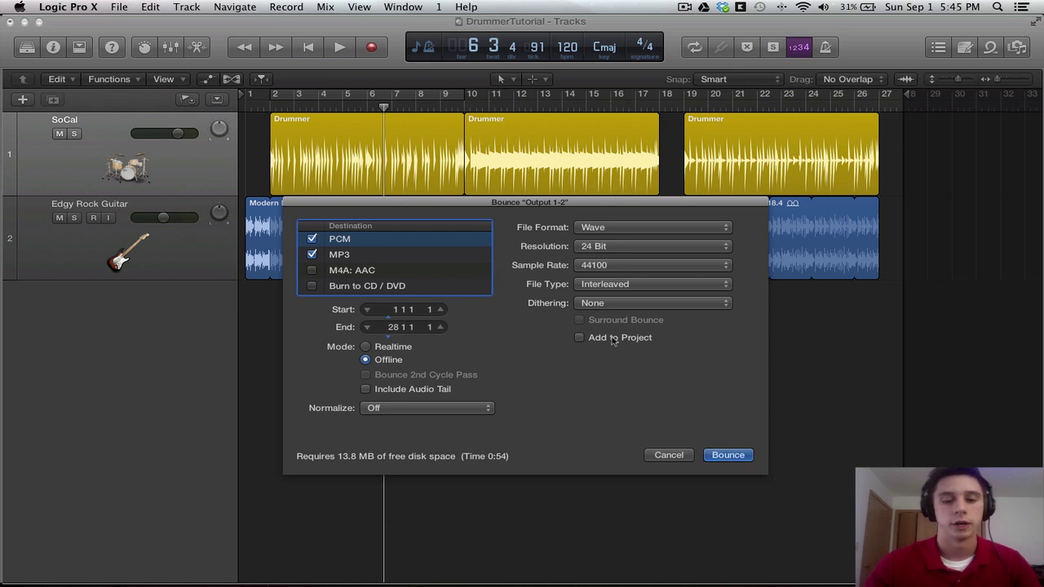
# - Cancel Bounce, enable cycle over bars 2–10, and reopen Bounce to confirm the 2–10 range
pyautogui.click(667, 455)
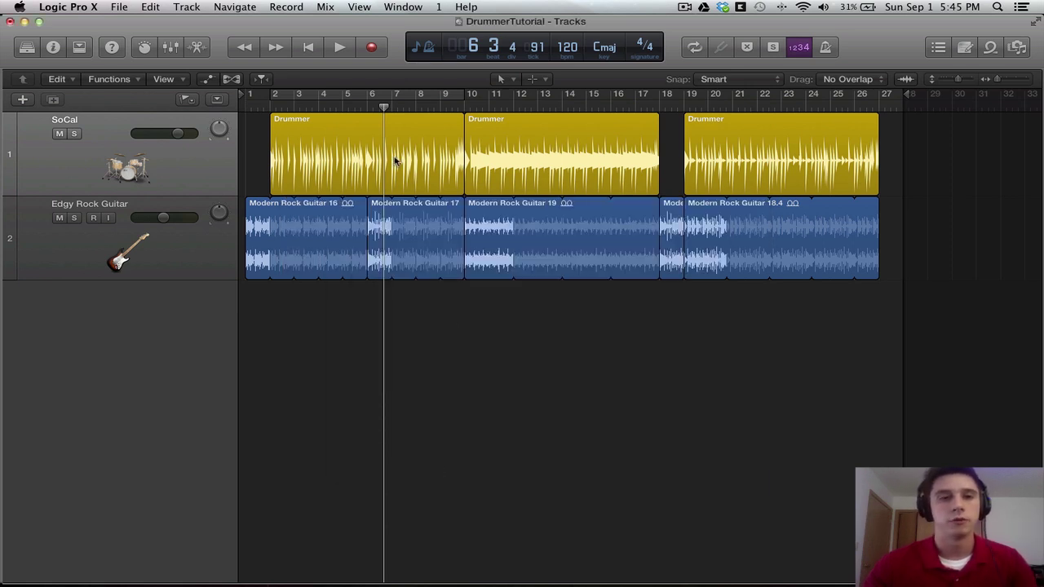
pyautogui.press('c')
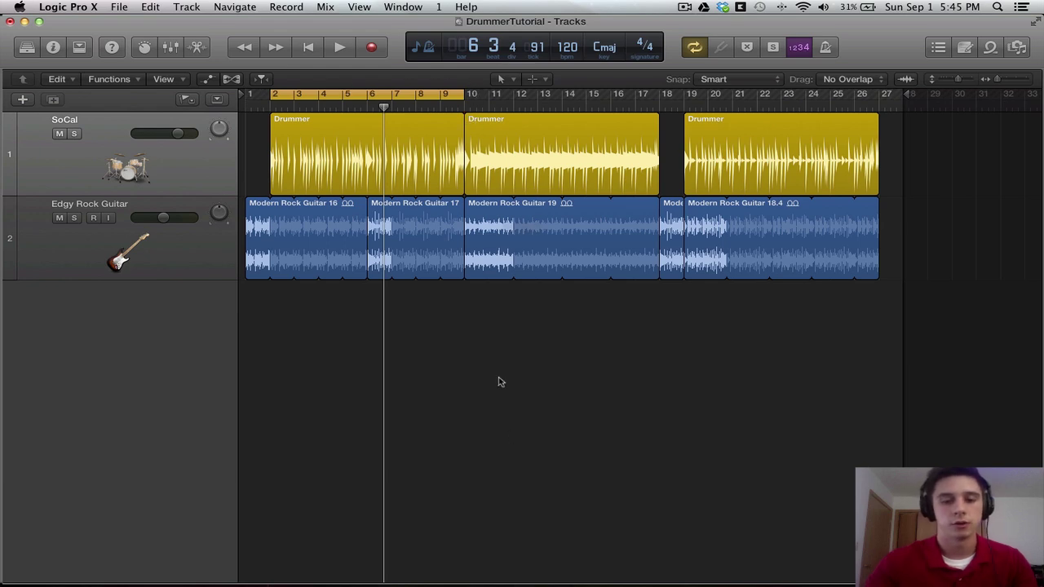
pyautogui.press('super+b')
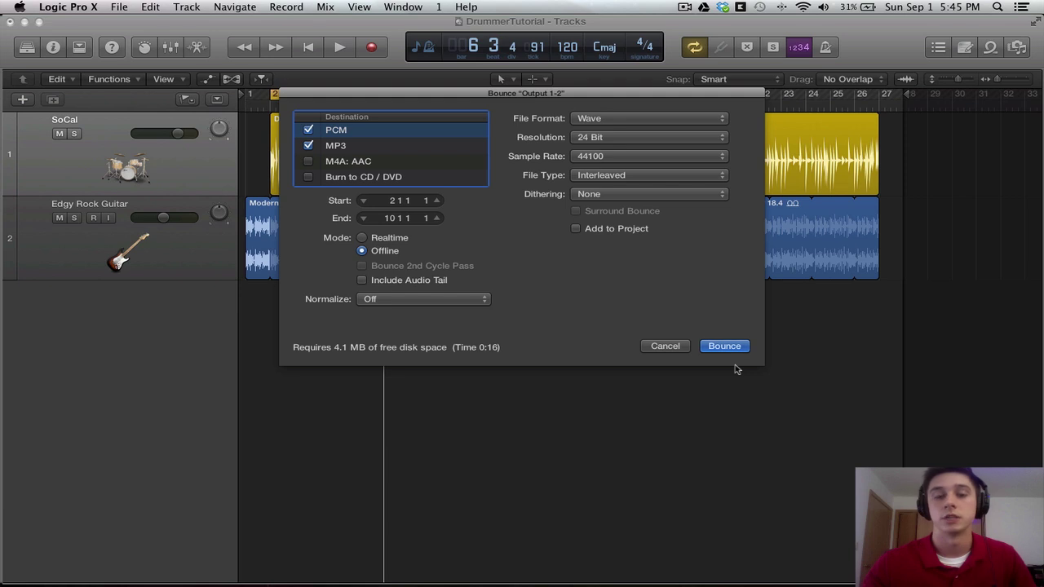
# - Close Bounce, turn cycle mode off, and select the Modern Rock Guitar 19 region
pyautogui.click(664, 348)
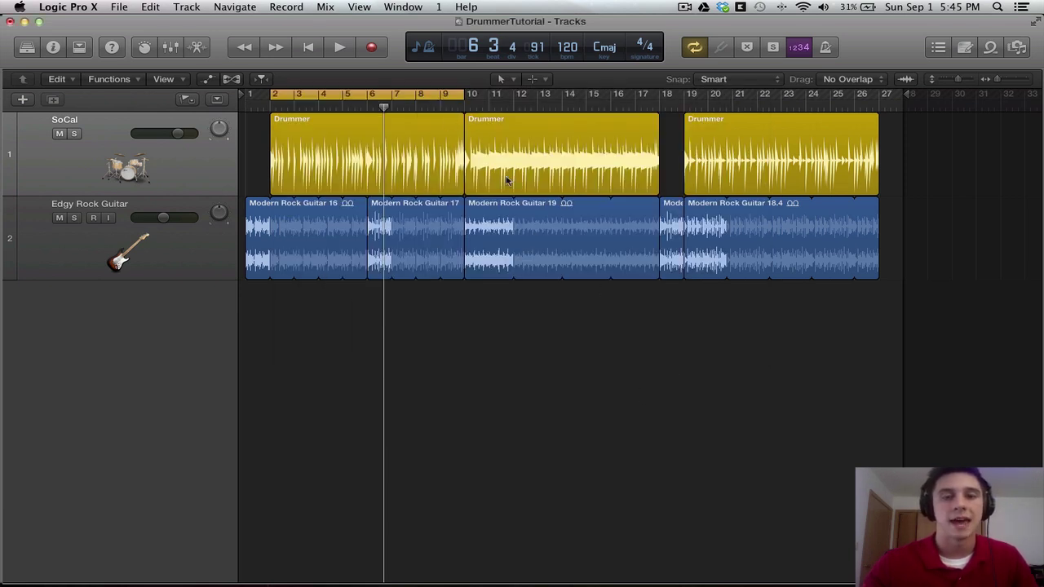
pyautogui.click(412, 96)
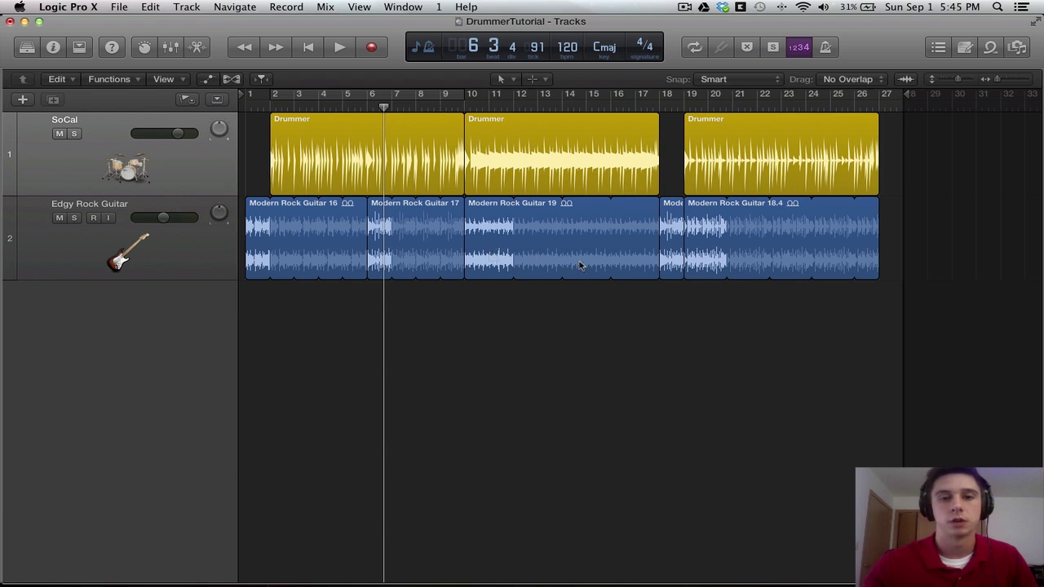
pyautogui.click(501, 274)
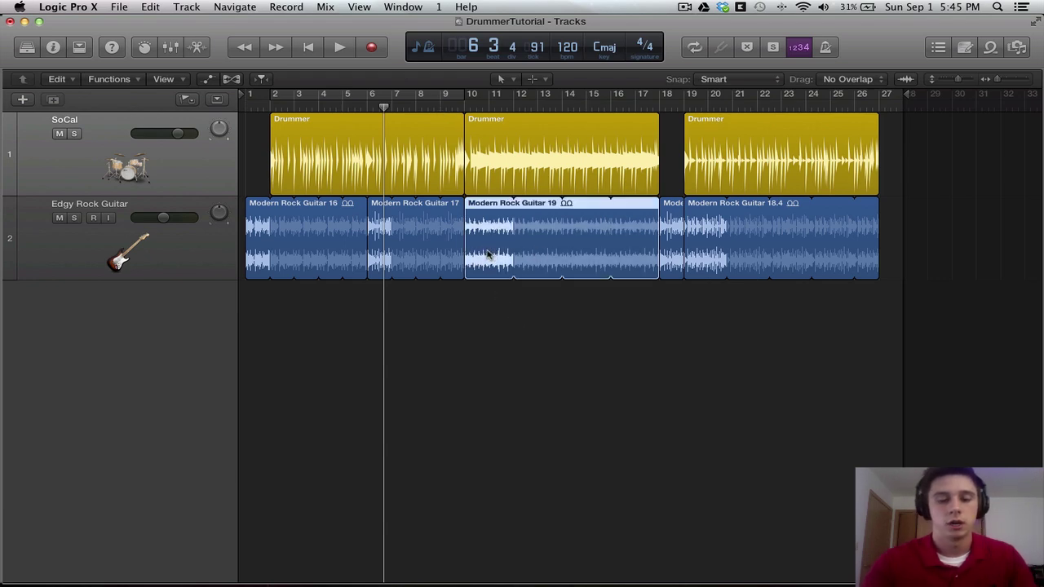
# - Reopen Bounce to check the bars 10–18 range for the region, then cancel
pyautogui.press('super+b')
pyautogui.moveTo(545, 95); pyautogui.dragTo(660, 302)
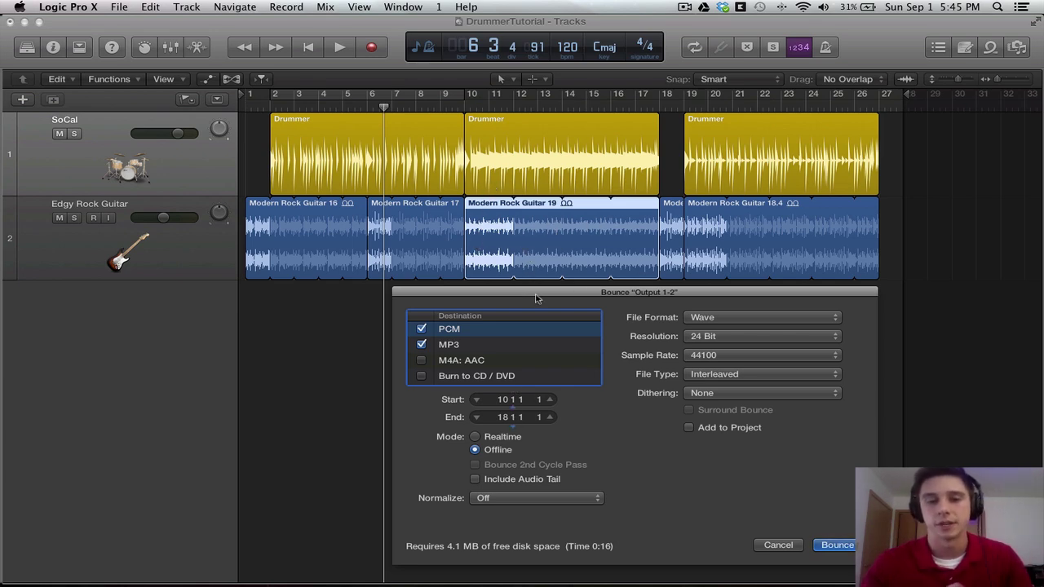
pyautogui.moveTo(536, 300); pyautogui.dragTo(505, 218)
pyautogui.click(748, 463)
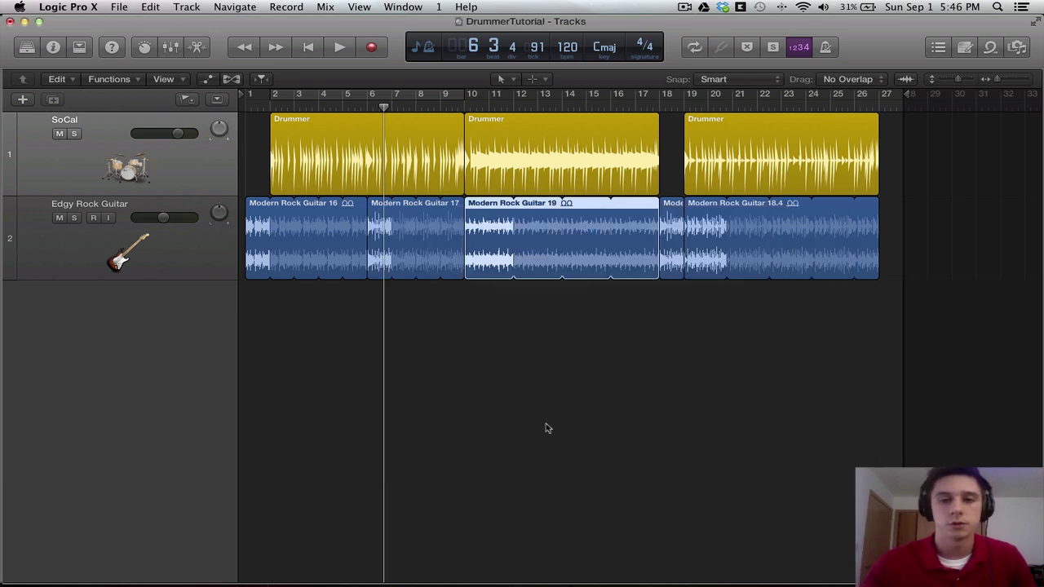
# - Deselect the guitar region and reopen the Bounce dialog with Cmd+B
pyautogui.click(606, 404)
pyautogui.press('super+b')
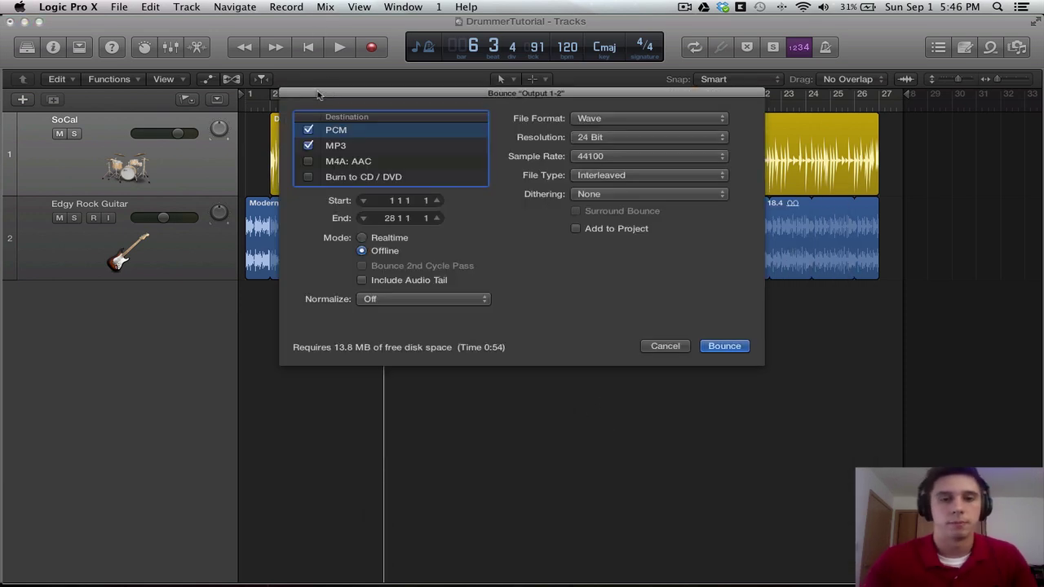
pyautogui.moveTo(479, 102); pyautogui.dragTo(465, 136)
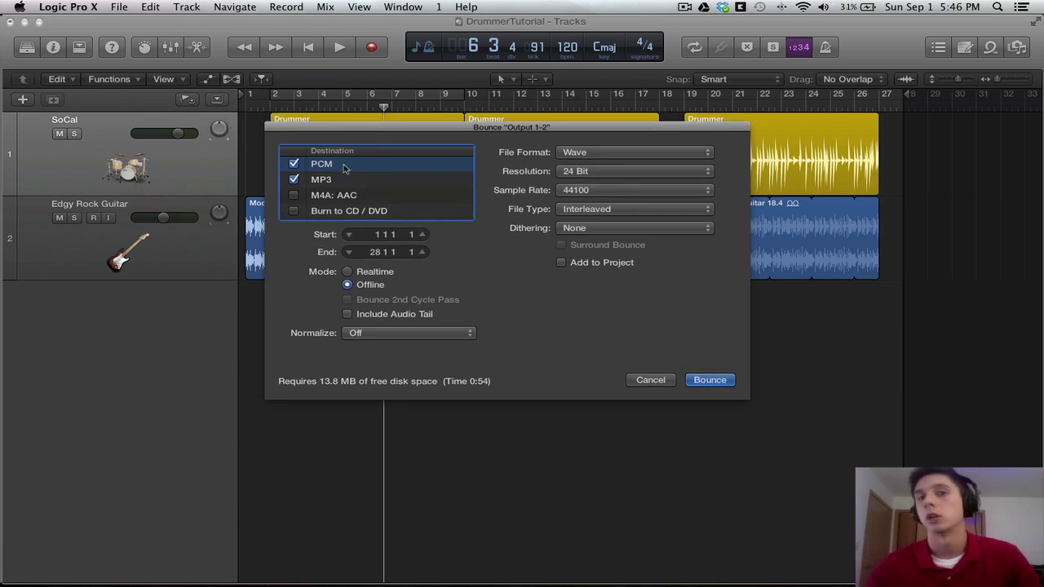
# - Confirm PCM as Wave, 24 Bit, 44100, and bring up the dithering choices
pyautogui.click(578, 154)
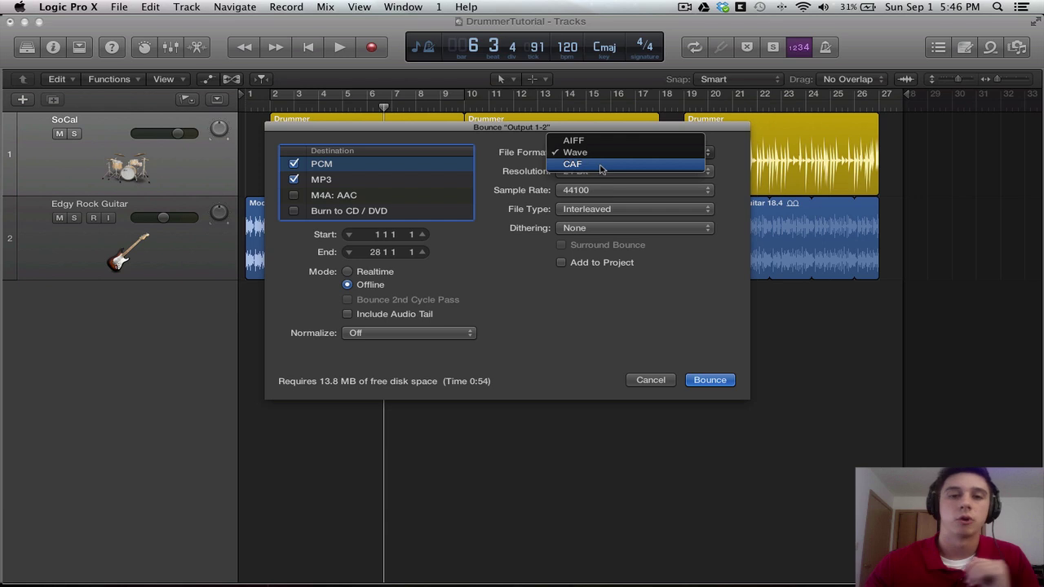
pyautogui.click(532, 274)
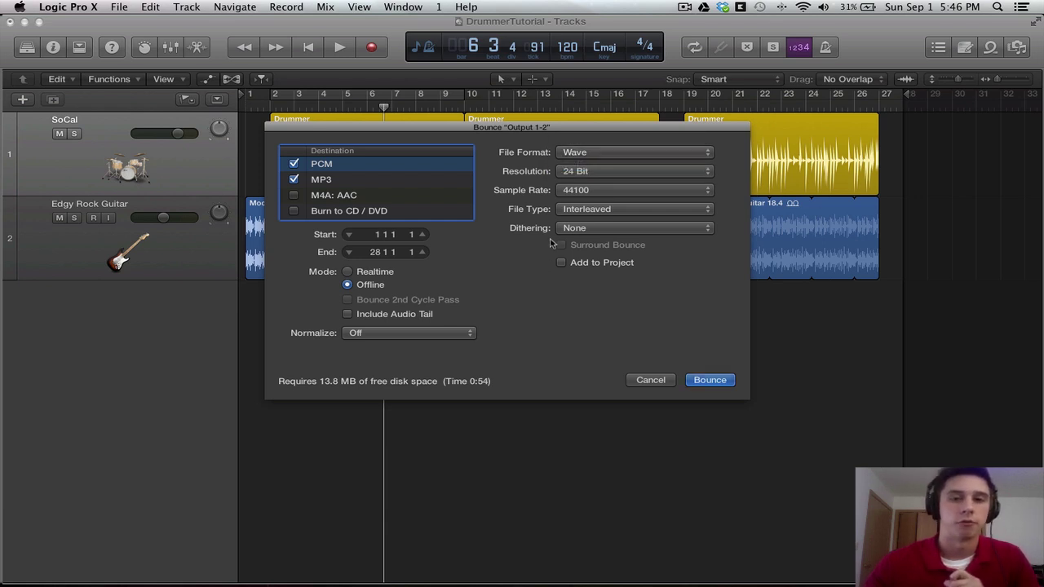
pyautogui.click(595, 173)
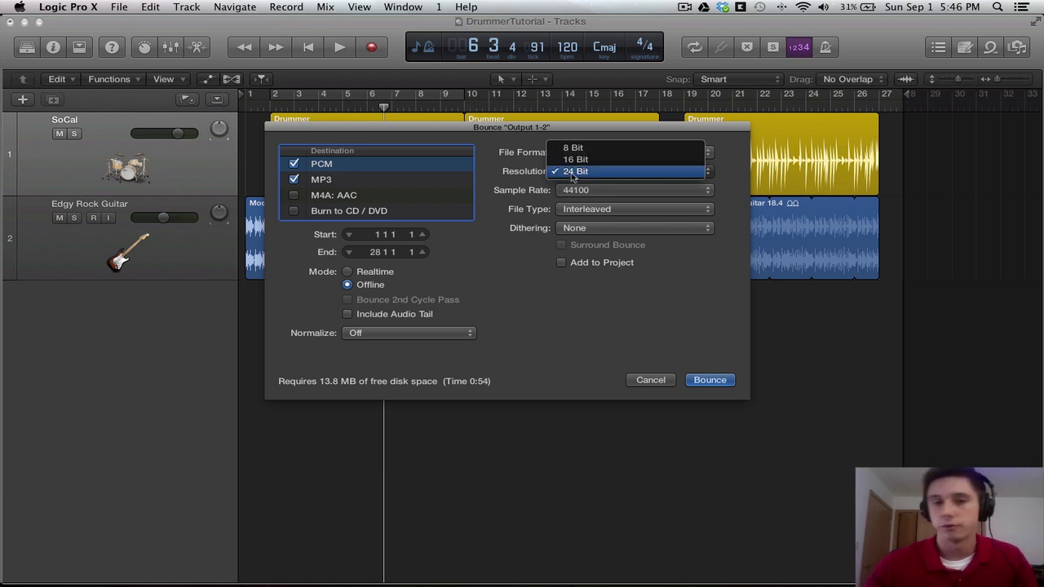
pyautogui.click(574, 173)
pyautogui.click(607, 196)
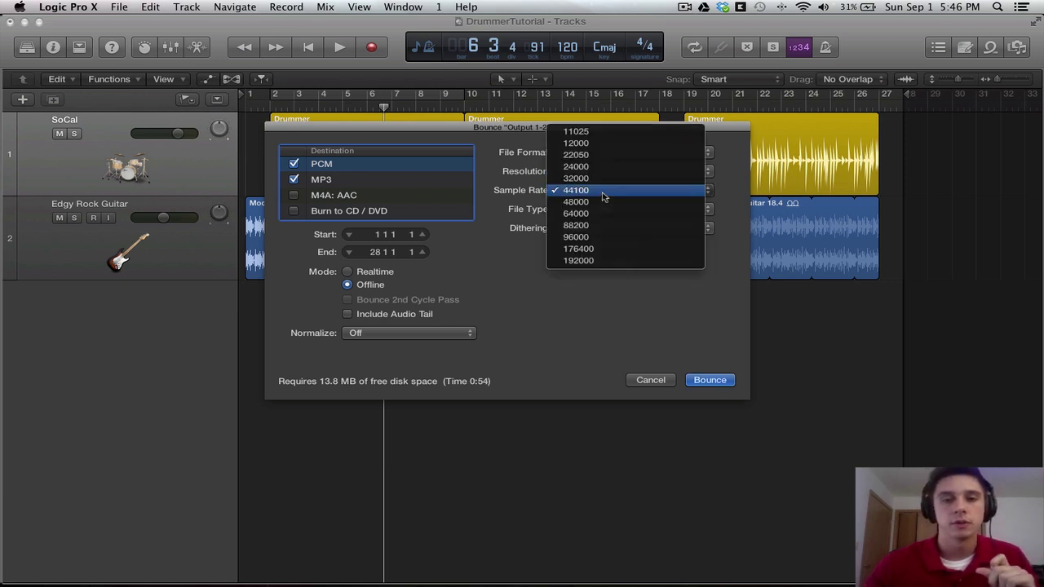
pyautogui.click(525, 229)
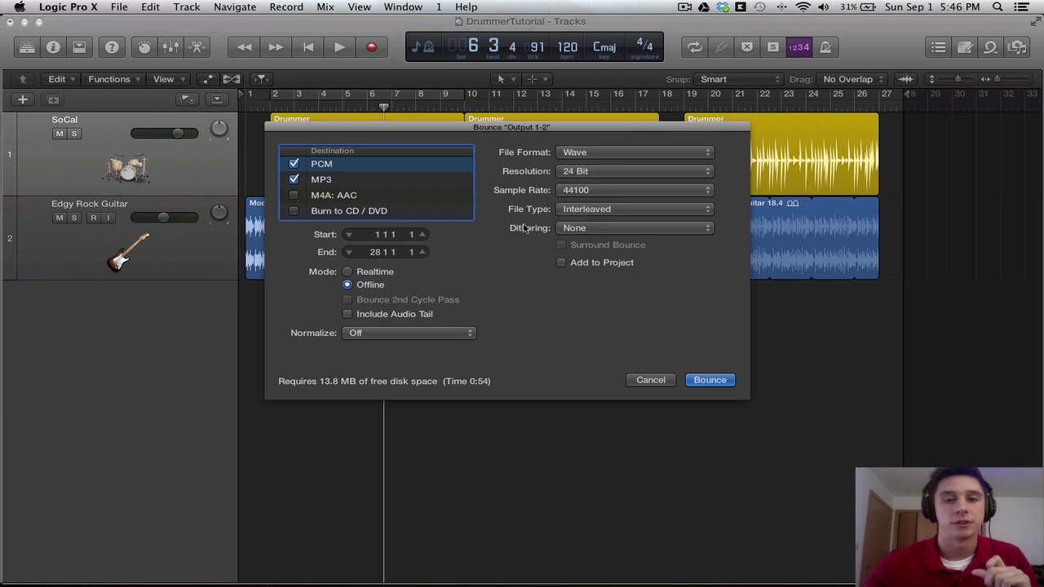
pyautogui.click(605, 230)
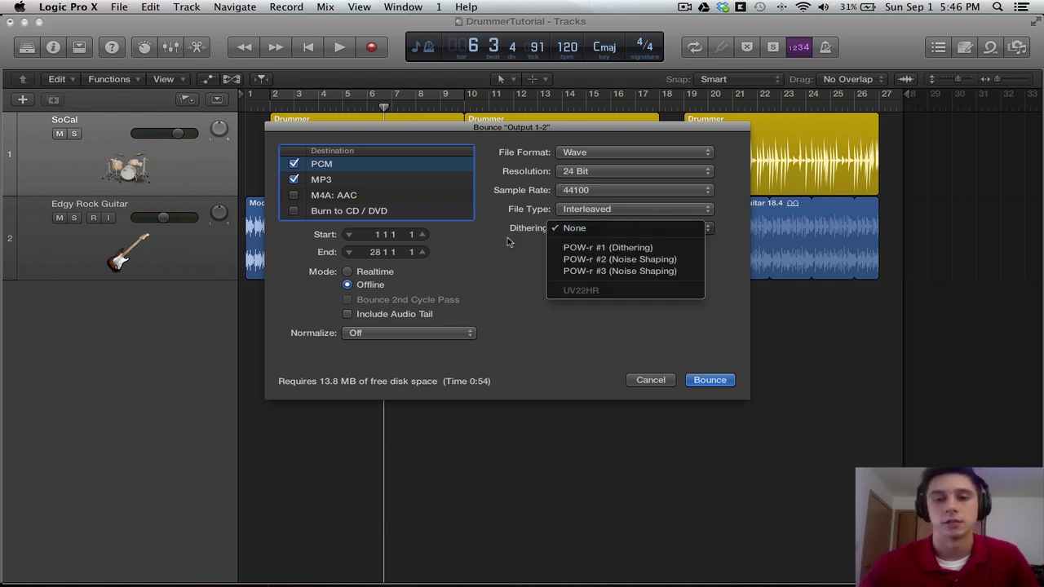
pyautogui.click(608, 194)
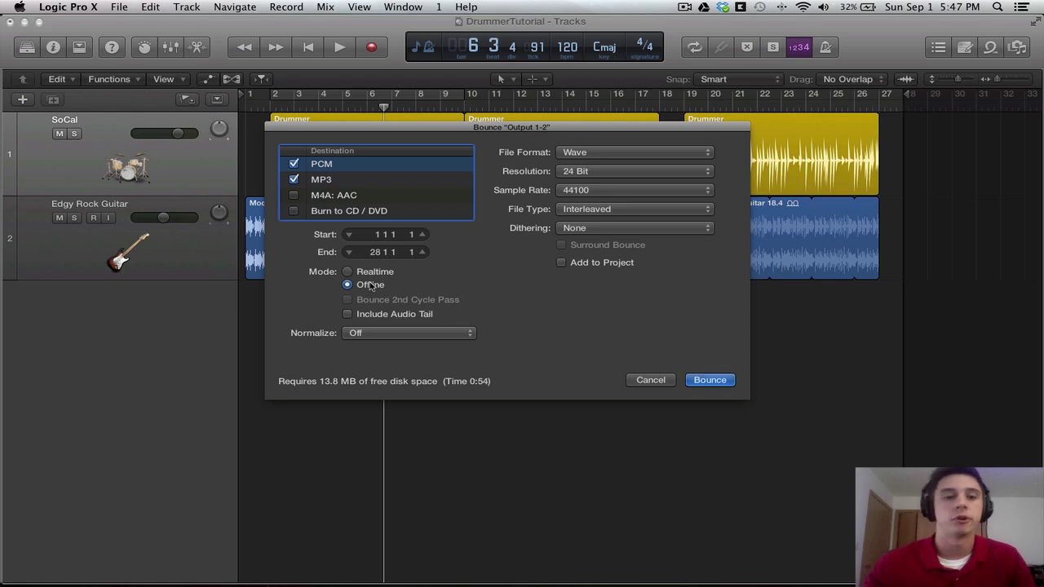
pyautogui.click(406, 337)
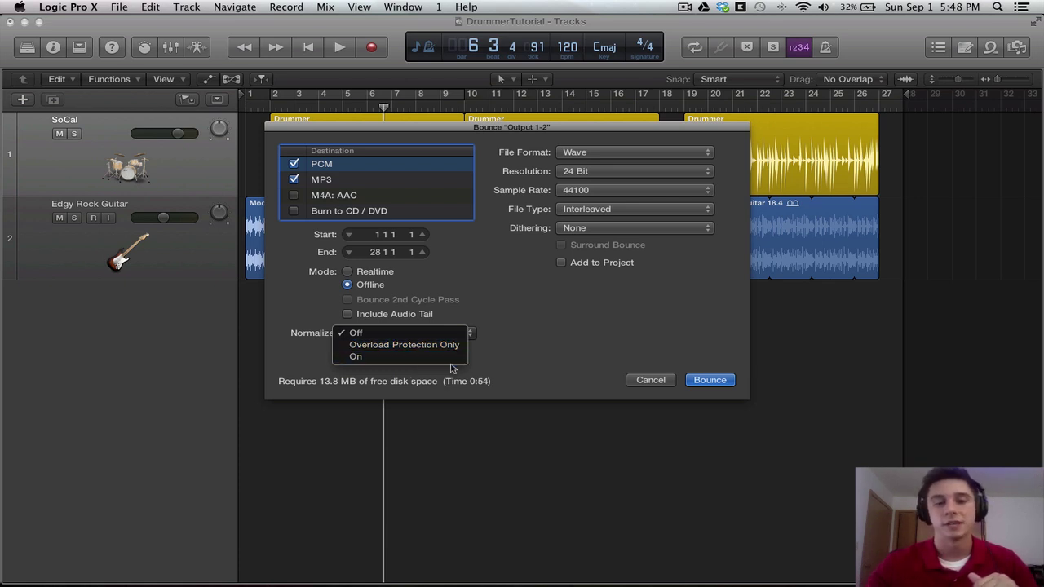
pyautogui.click(540, 371)
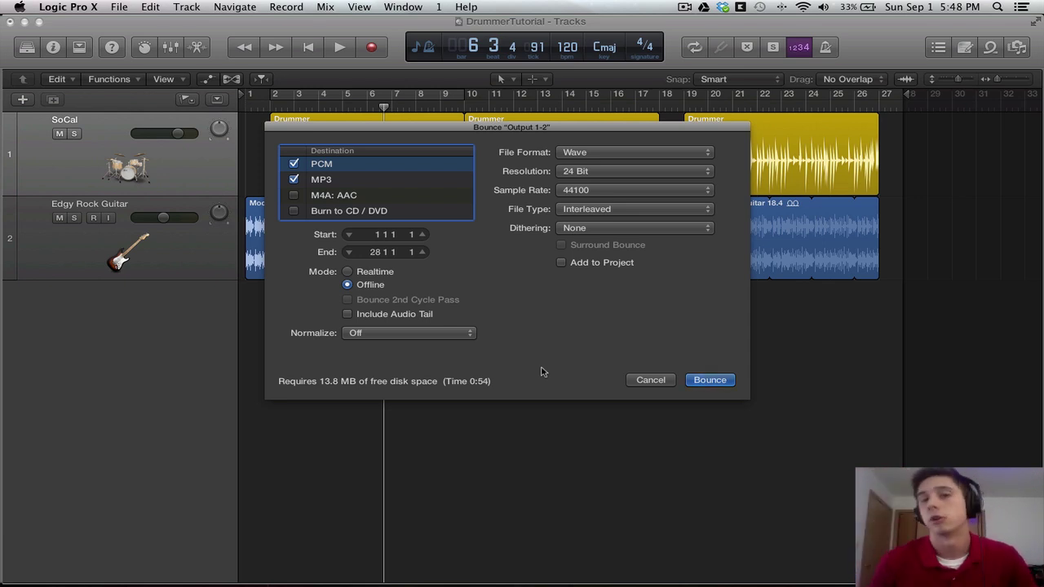
pyautogui.click(371, 333)
pyautogui.click(397, 334)
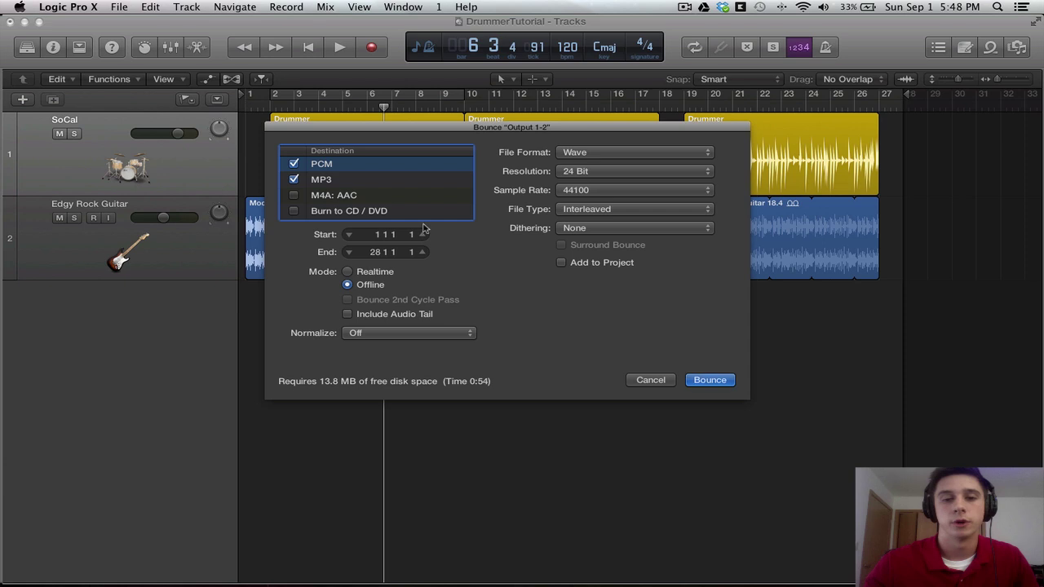
# - Show the MP3 settings and keep the stereo bit rate at 320 kbps
pyautogui.click(355, 179)
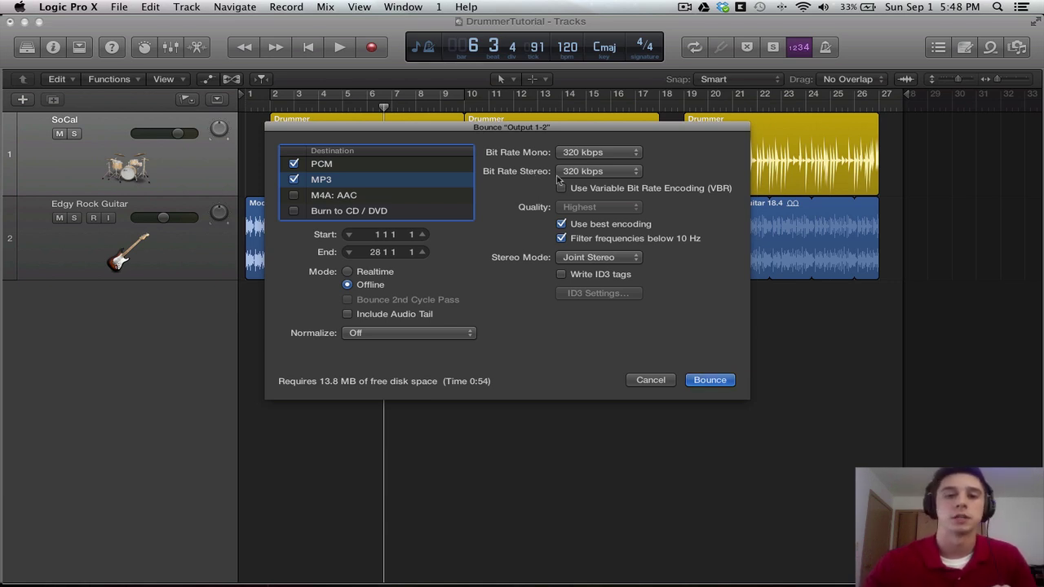
pyautogui.click(607, 172)
pyautogui.click(686, 174)
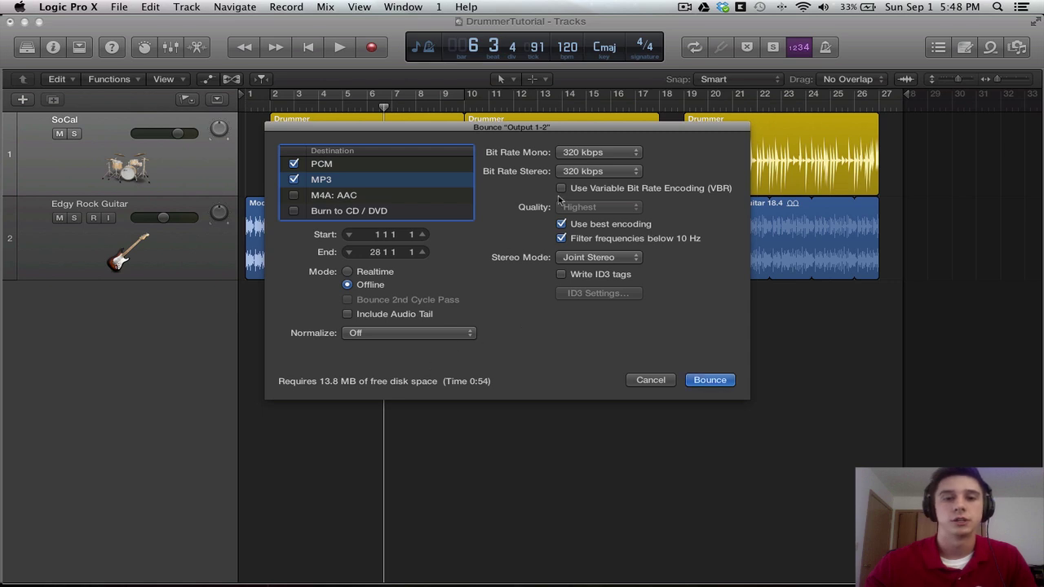
pyautogui.moveTo(551, 131); pyautogui.dragTo(557, 198)
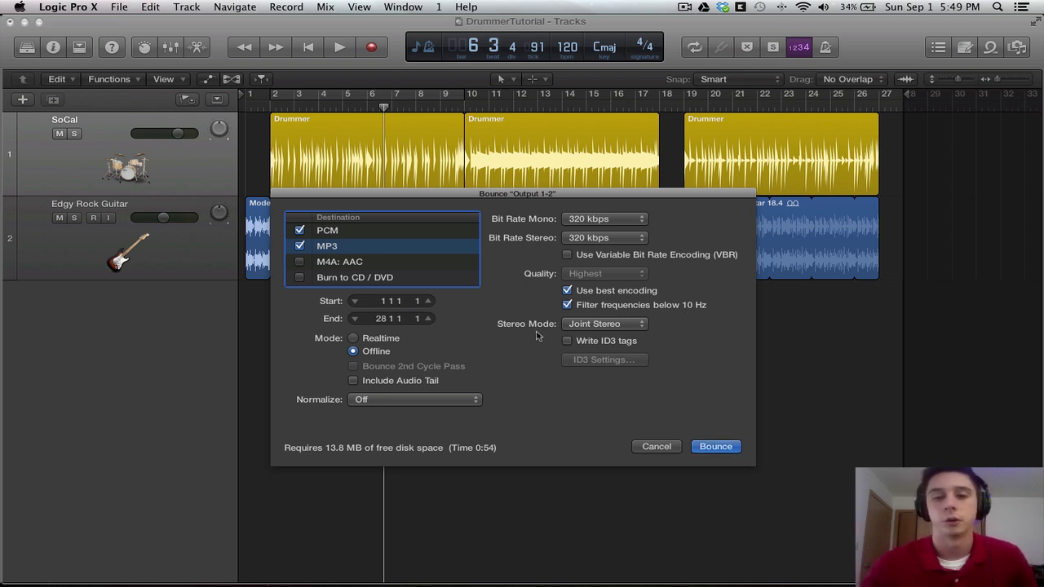
# - Keep Joint Stereo and leave ID3 tag writing off after previewing the ID3 settings
pyautogui.click(620, 326)
pyautogui.click(688, 343)
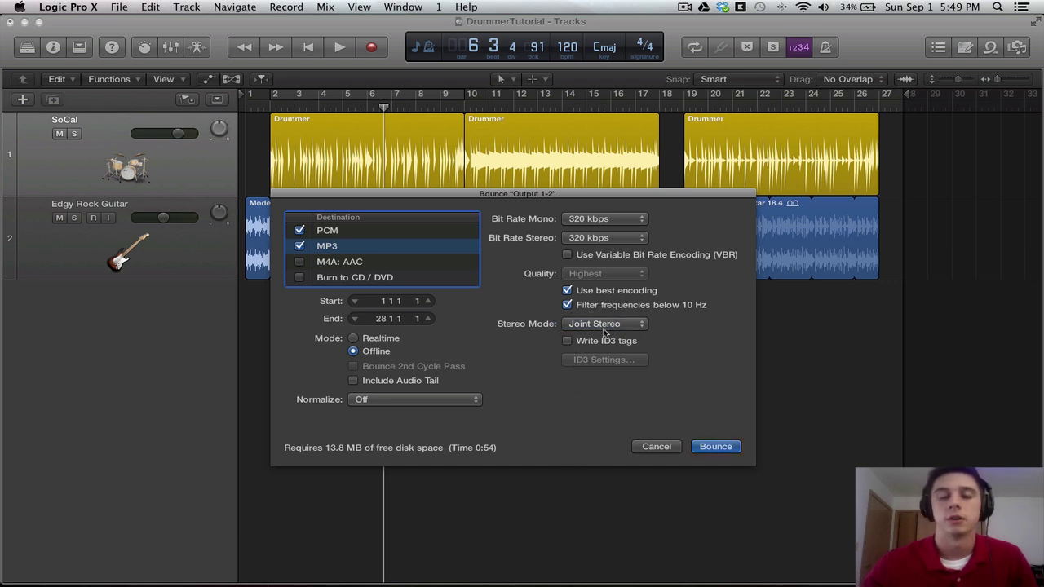
pyautogui.click(568, 341)
pyautogui.click(608, 360)
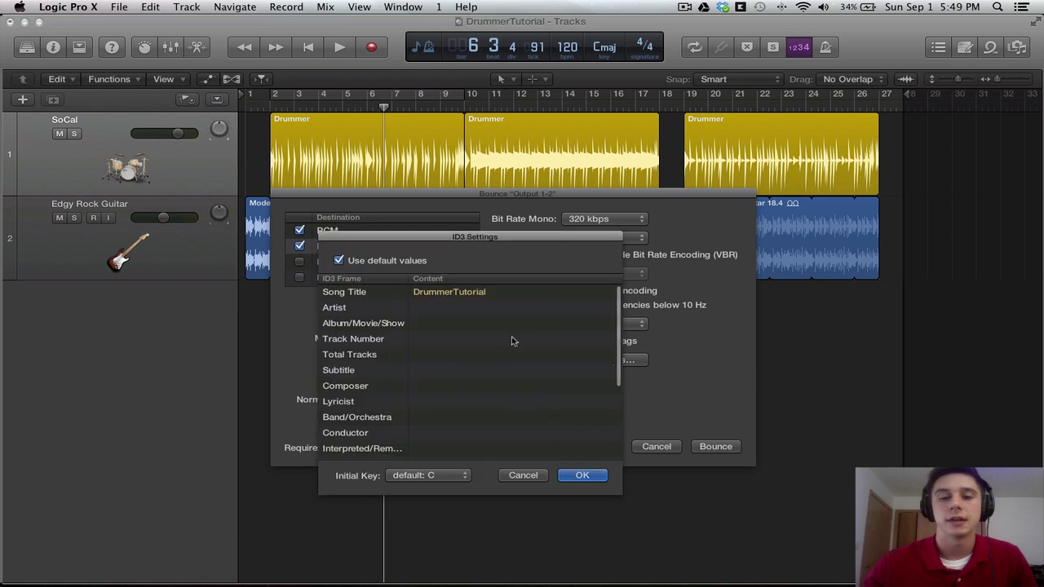
pyautogui.scroll(-3, 489, 357)
pyautogui.scroll(3, 522, 367)
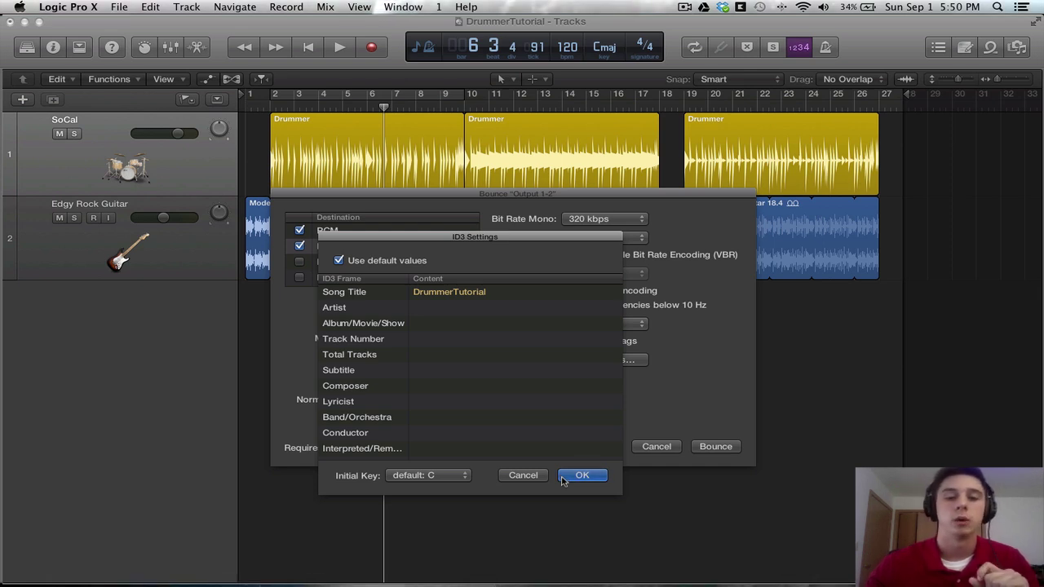
pyautogui.click(520, 475)
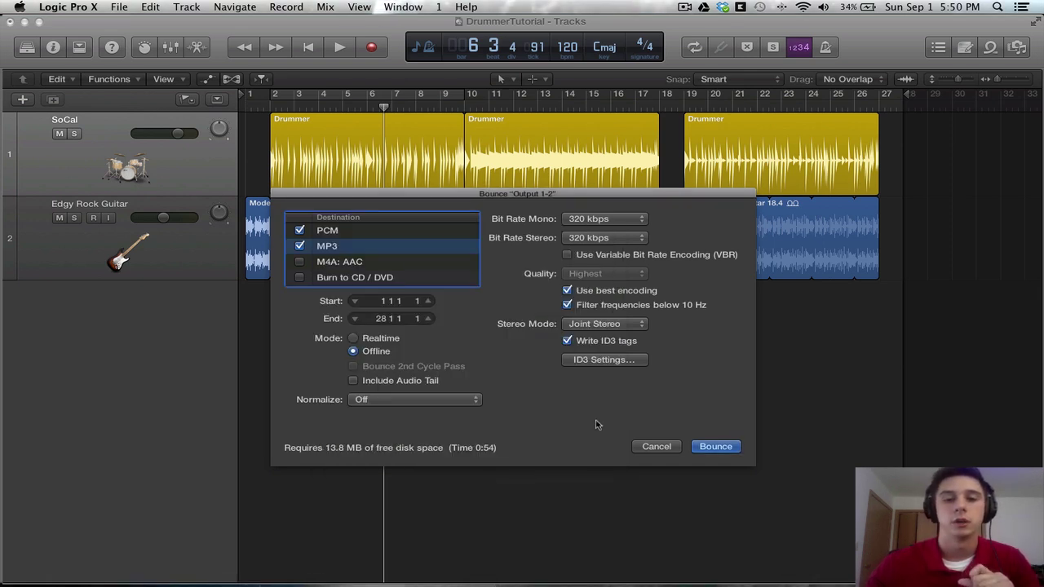
pyautogui.click(575, 341)
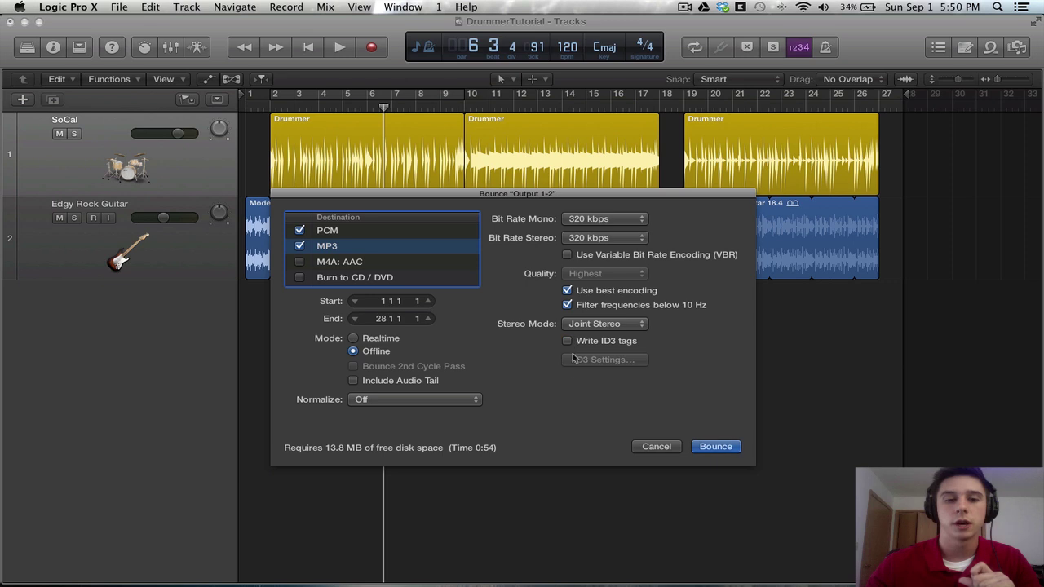
# - Switch the Destination view back to the PCM Wave settings
pyautogui.click(379, 231)
pyautogui.click(379, 248)
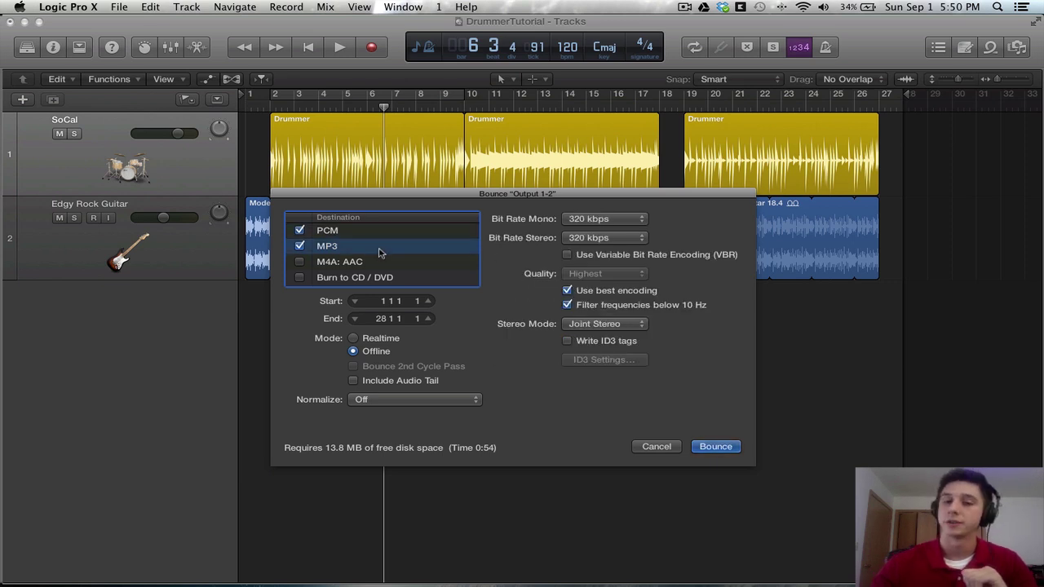
pyautogui.click(381, 233)
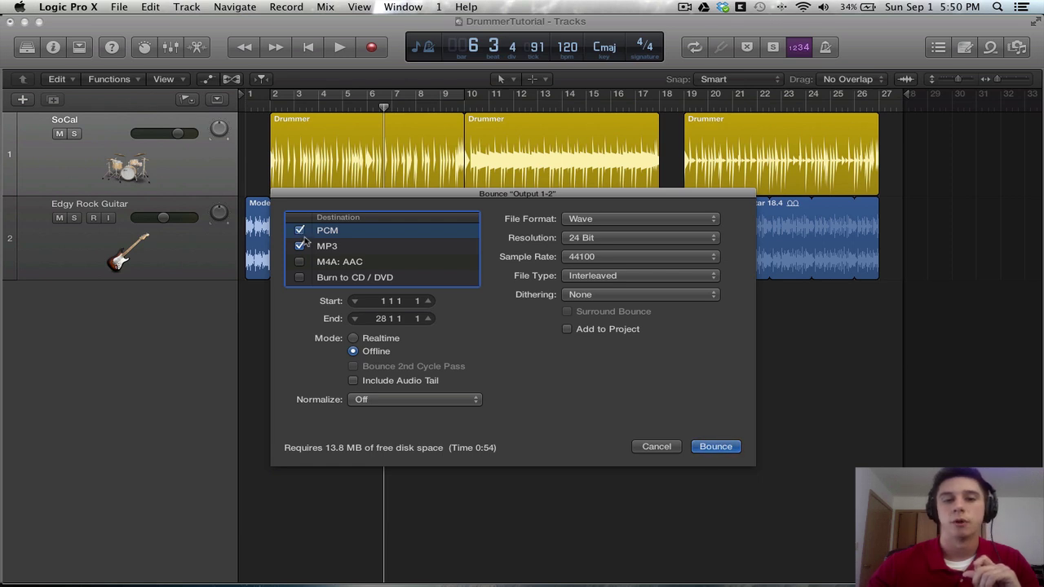
pyautogui.moveTo(379, 199); pyautogui.dragTo(373, 197)
# - Start the bounce to bring up the save sheet for Output 1-2 in Bounces
pyautogui.click(708, 446)
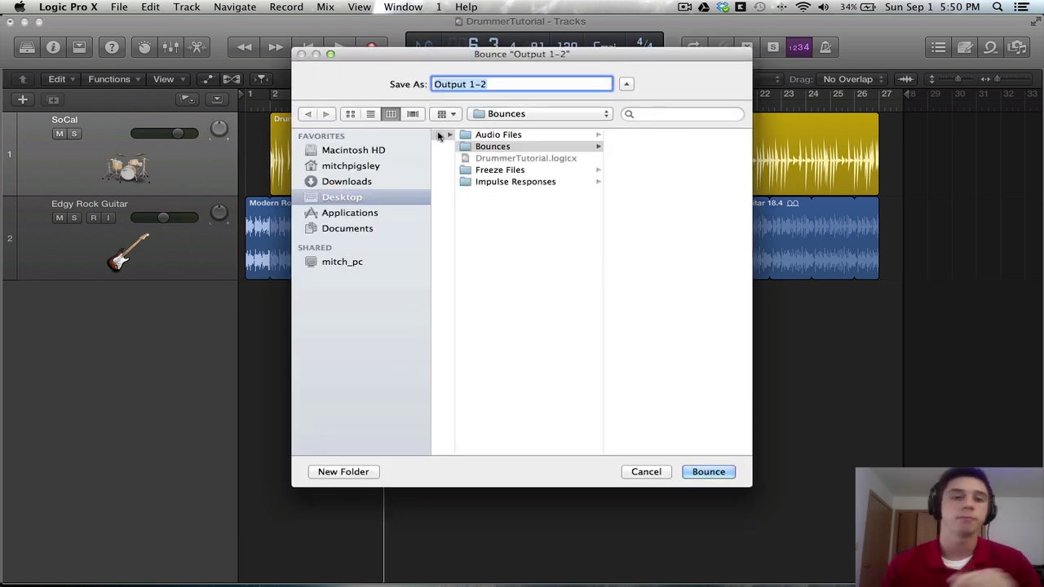